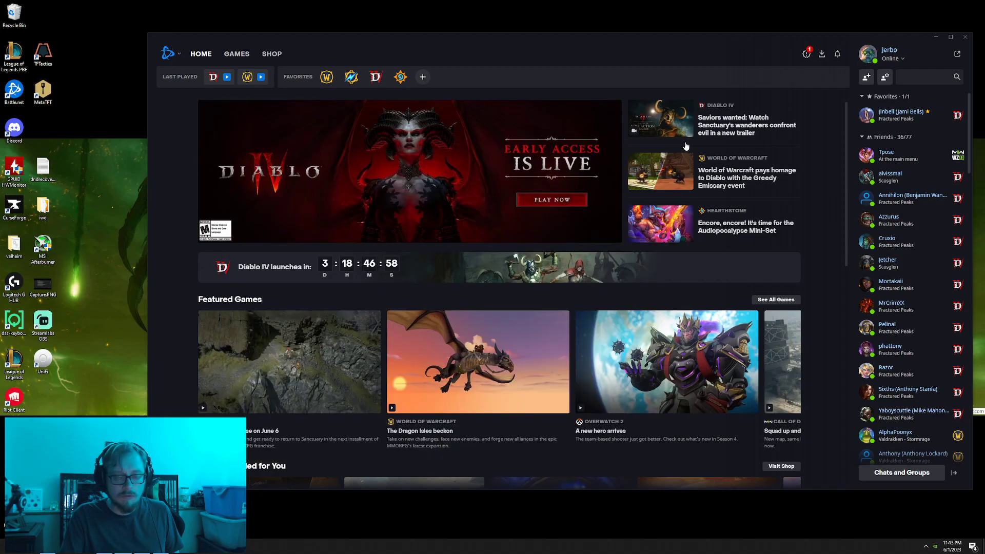
- Start Diablo IV from its icon in the Battle.net Last Played bar
click(215, 81)
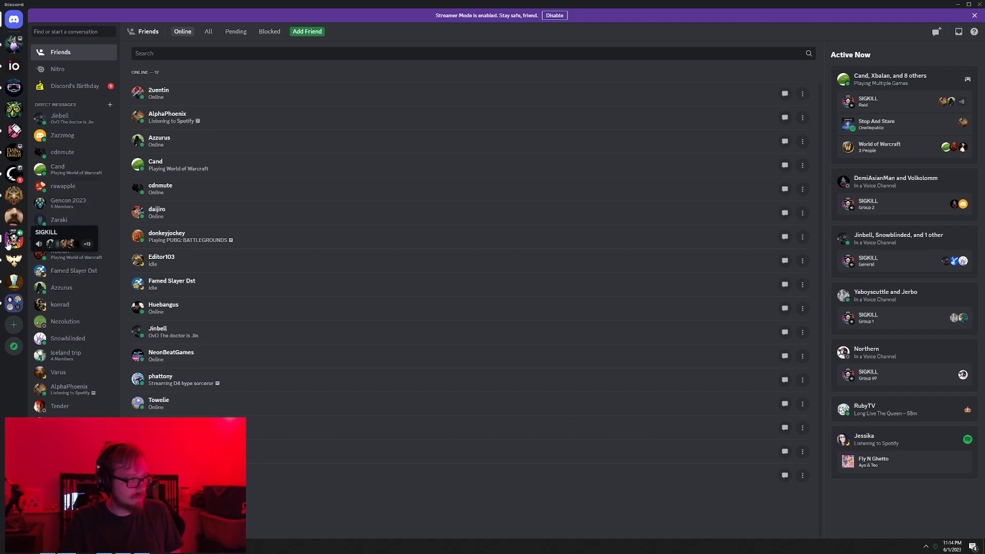
- Open the SIGKILL server's twitch-streams channel, then minimize Discord to reveal Battle.net
click(14, 239)
scroll(82, 354, down, 5)
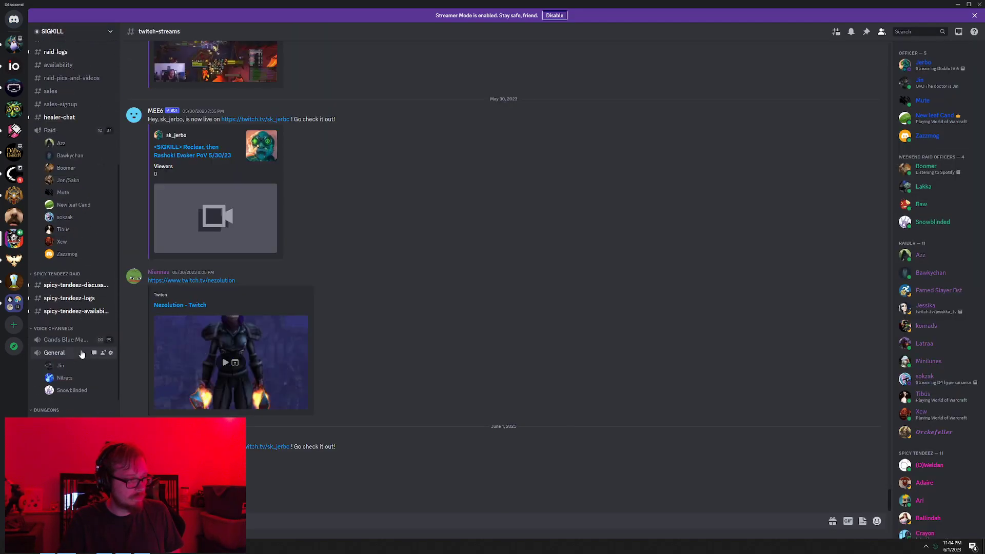
scroll(81, 353, down, 2)
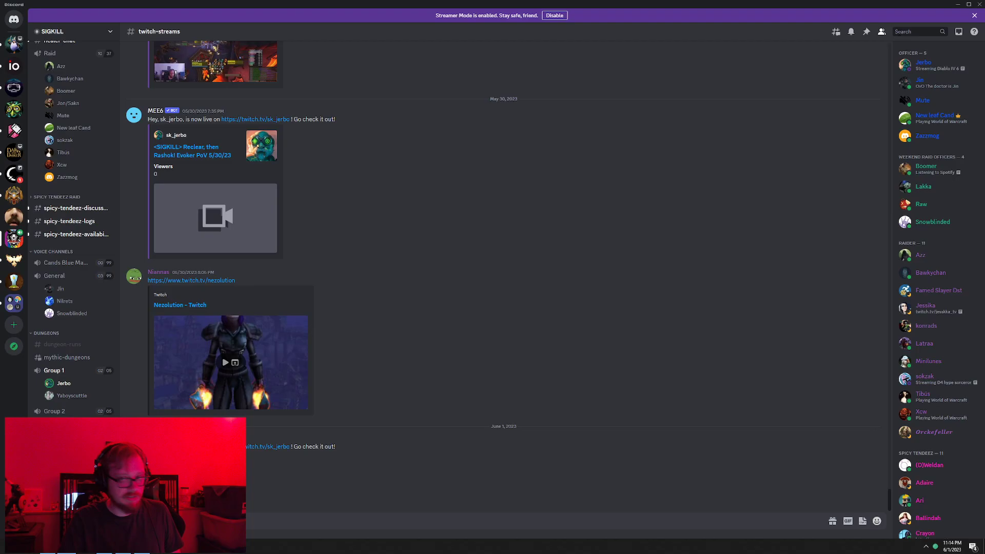
click(957, 6)
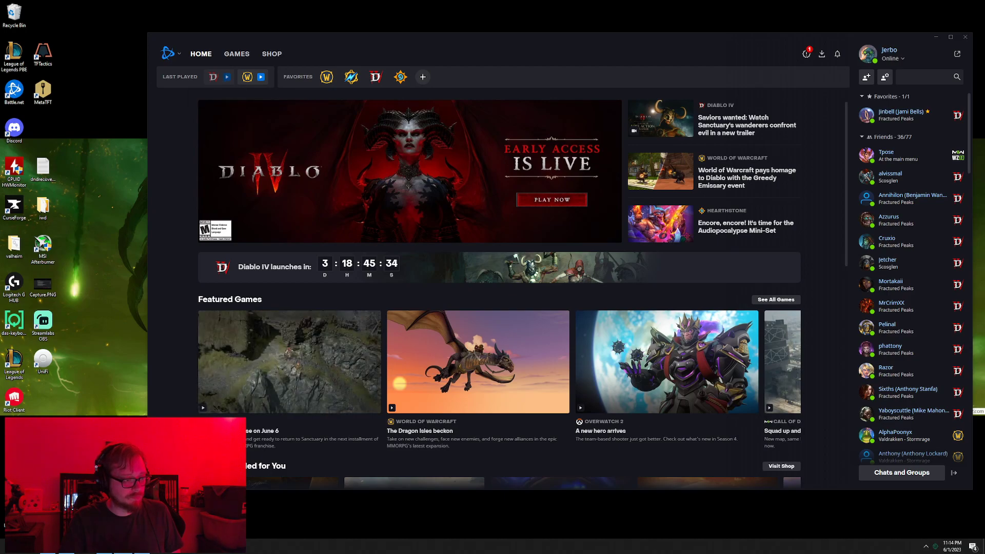
- Open the Diablo IV game page and close its install options without choosing anything
click(375, 76)
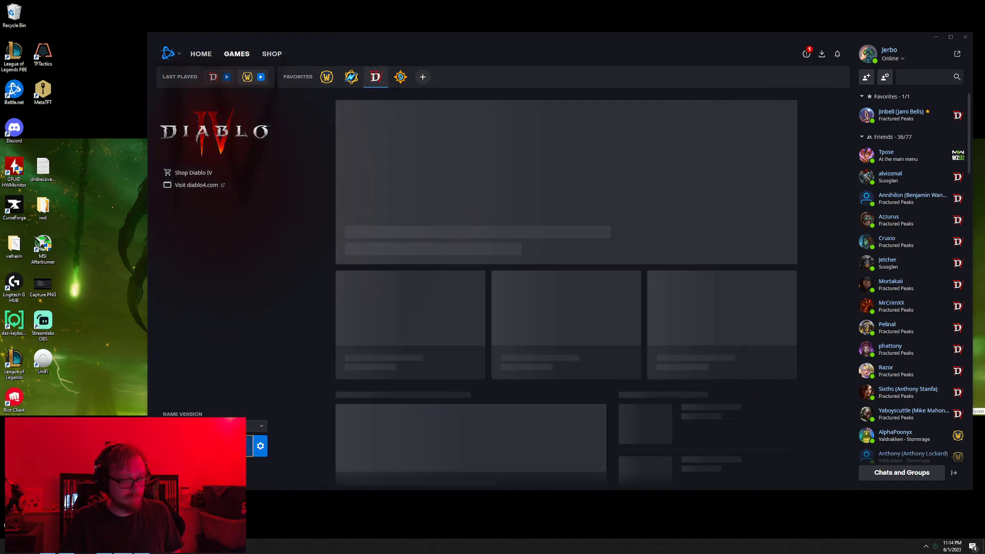
click(260, 447)
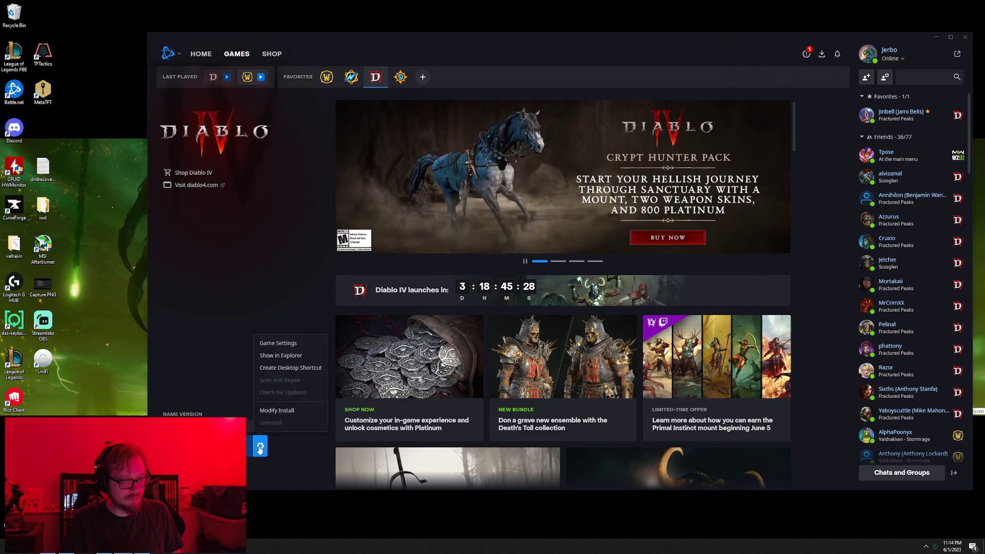
click(260, 447)
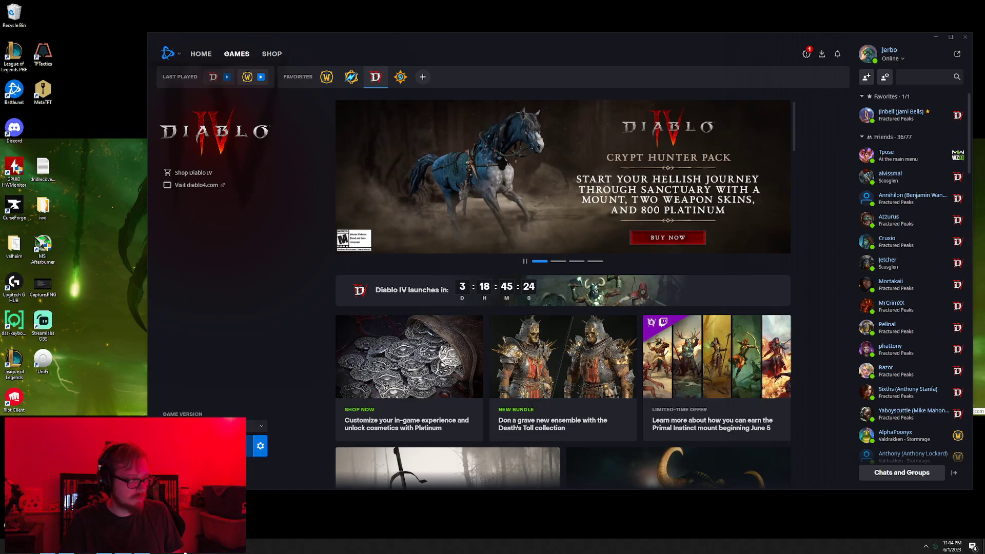
- Leave Diablo IV at character select and return to the Windows desktop
right_click(184, 546)
click(270, 529)
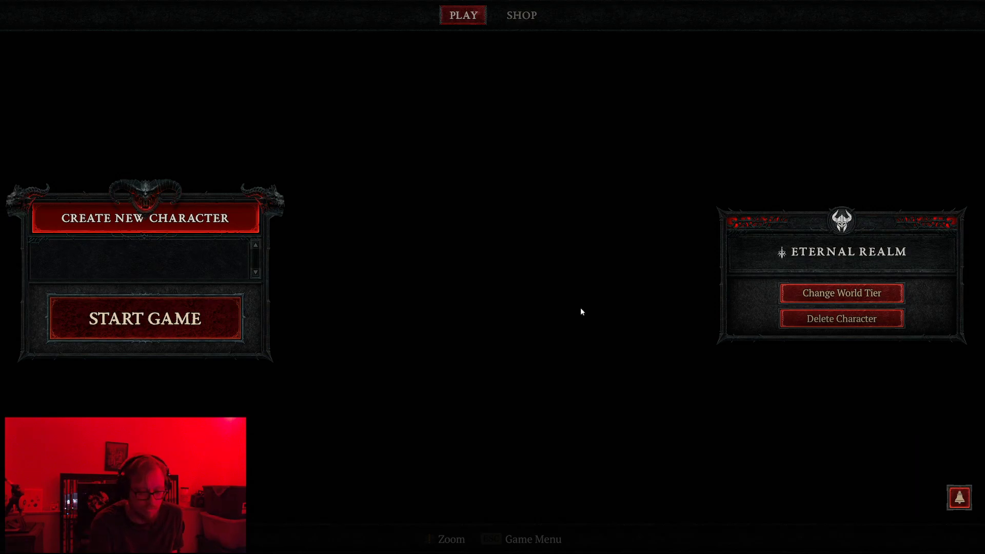
key(alt+Tab)
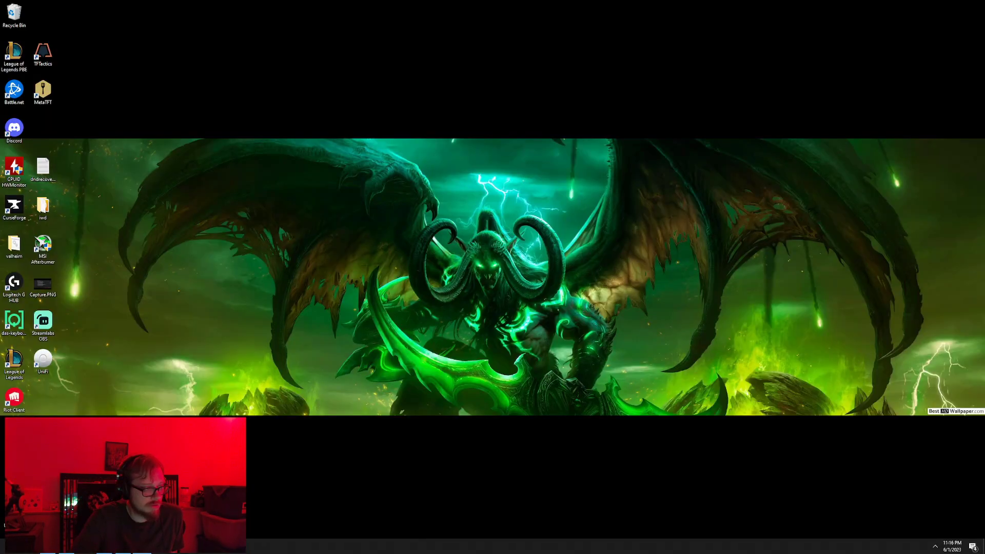